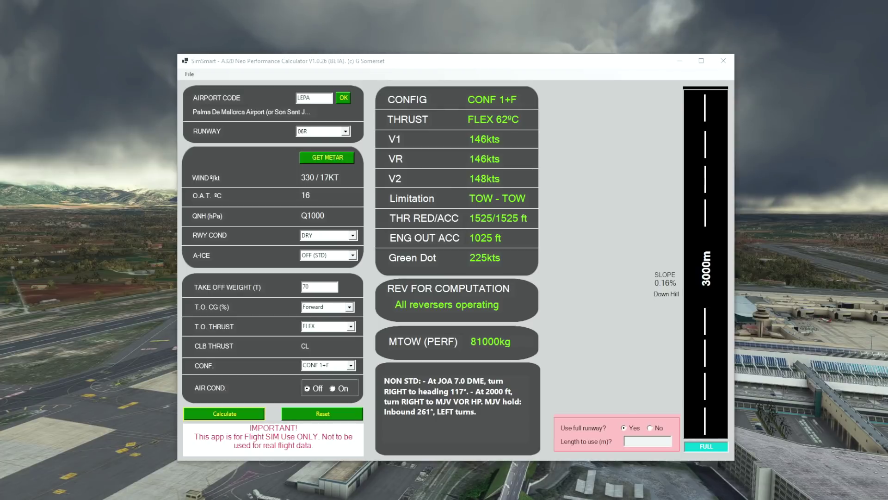
Reset the calculator, clearing the previous Palma de Mallorca inputs and results.
{"action": "left_click", "coordinate": [322, 413]}
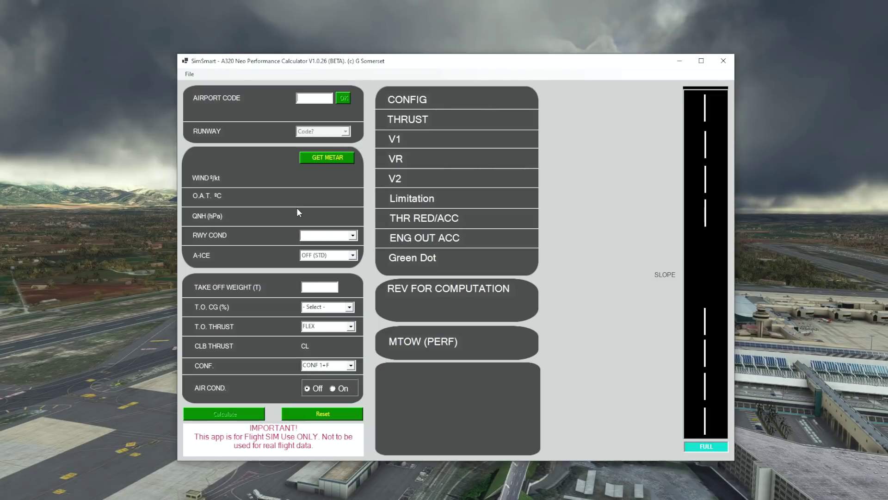
Load LXGB with METAR 270/14KT, 15 °C, Q1008, and select runway 27 (1829 m).
{"action": "left_click", "coordinate": [303, 102]}
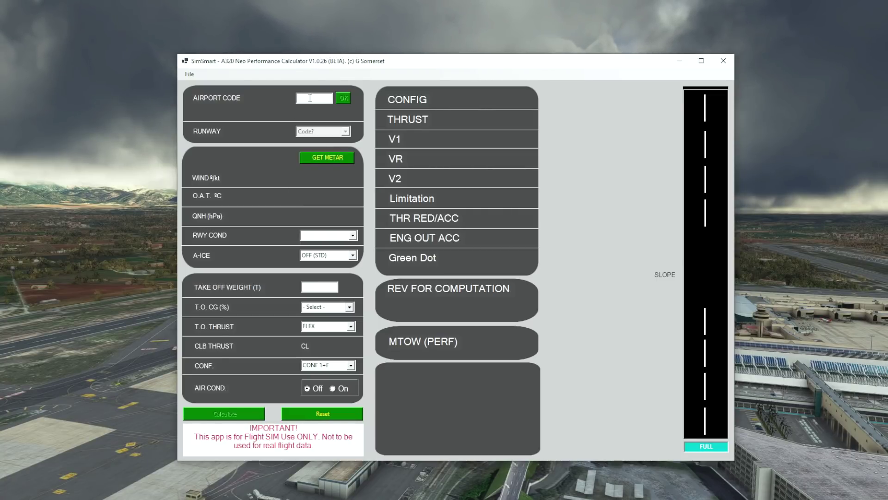
{"action": "type", "text": "LXGB"}
{"action": "left_click", "coordinate": [342, 98]}
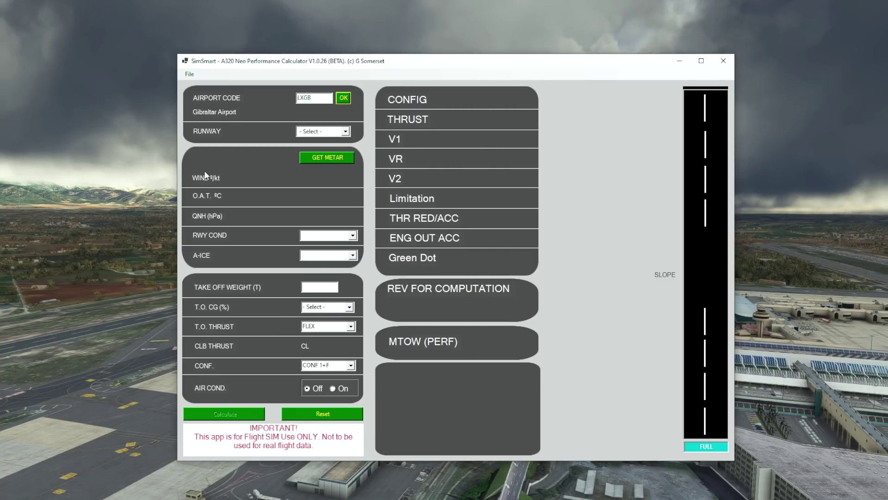
{"action": "left_click", "coordinate": [324, 156]}
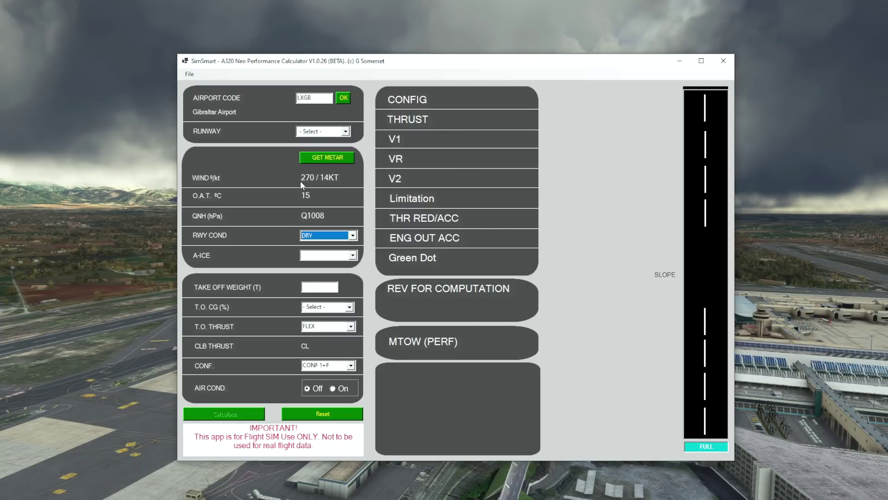
{"action": "left_click", "coordinate": [345, 132]}
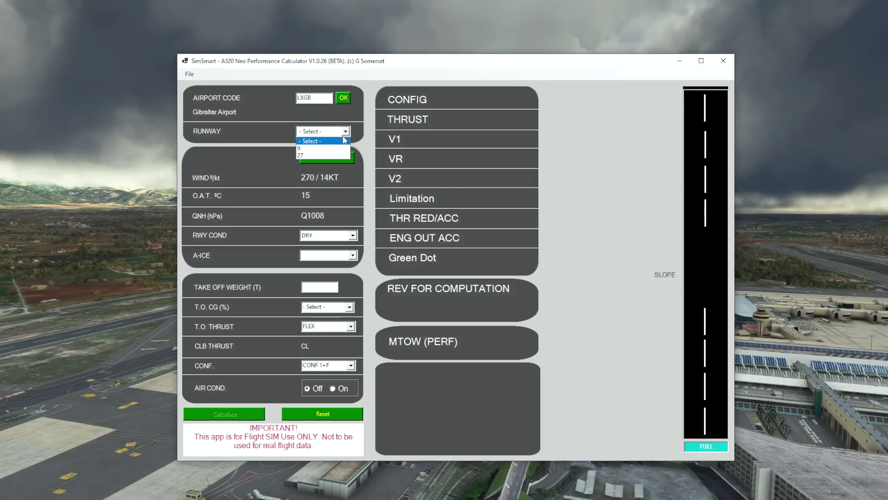
{"action": "left_click", "coordinate": [328, 155]}
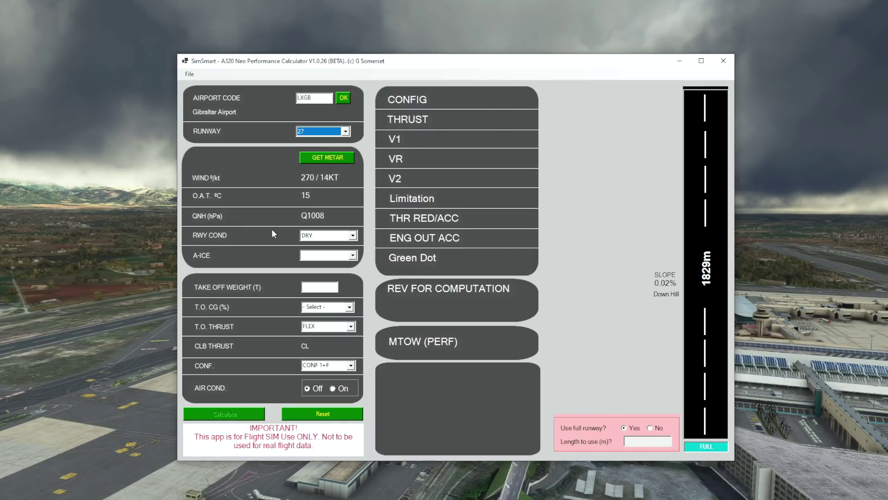
Calculate with anti-ice OFF (STD), 70 t weight and Forward CG, which reports FLEX unavailable.
{"action": "left_click", "coordinate": [352, 255]}
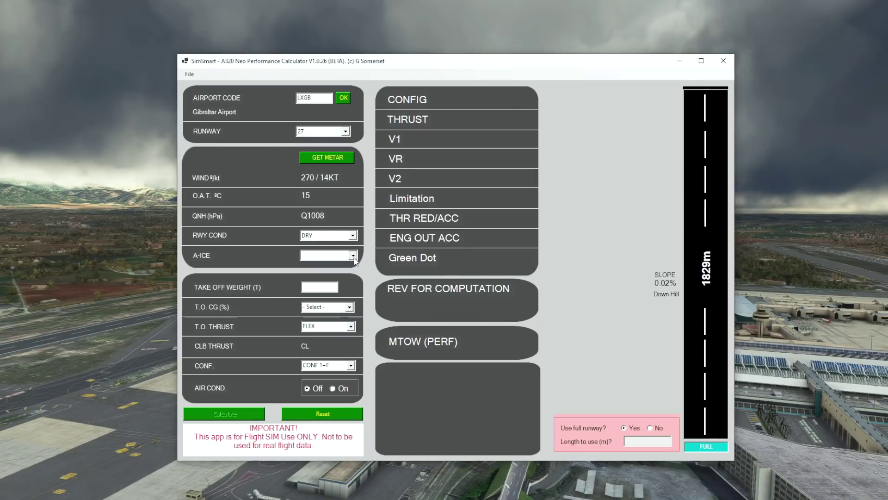
{"action": "left_click", "coordinate": [348, 266]}
{"action": "left_click", "coordinate": [322, 288]}
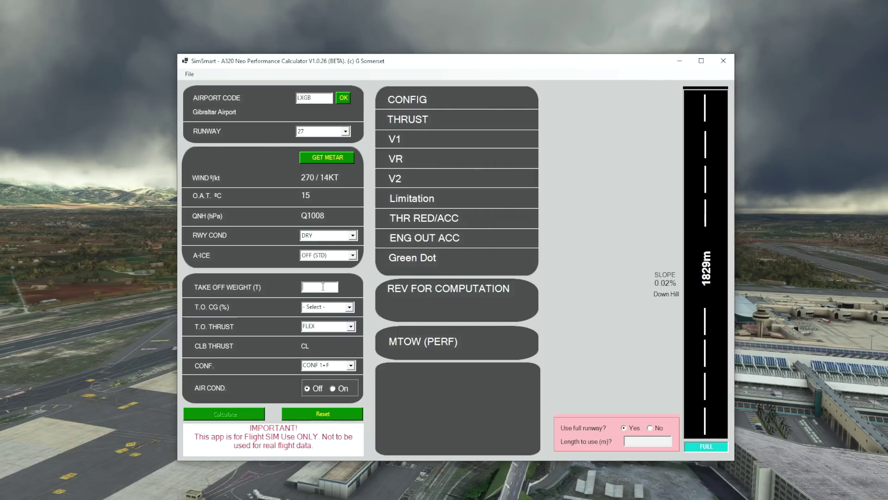
{"action": "type", "text": "70"}
{"action": "left_click", "coordinate": [348, 306]}
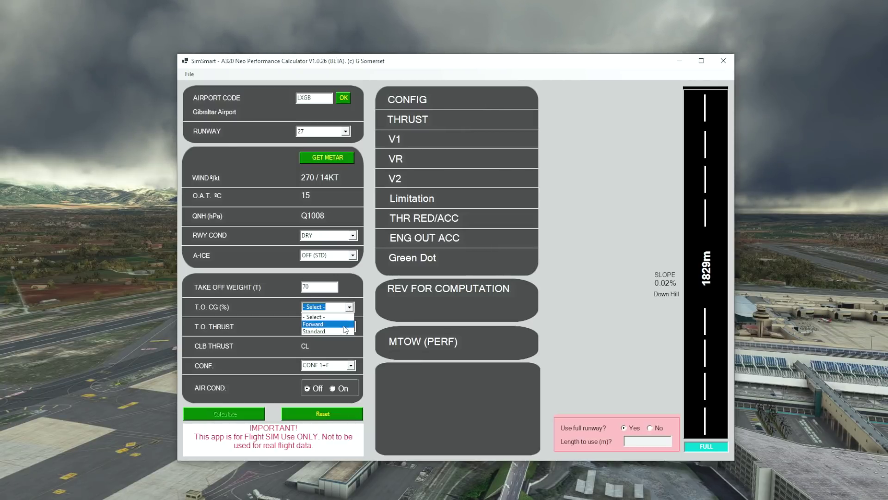
{"action": "left_click", "coordinate": [344, 324]}
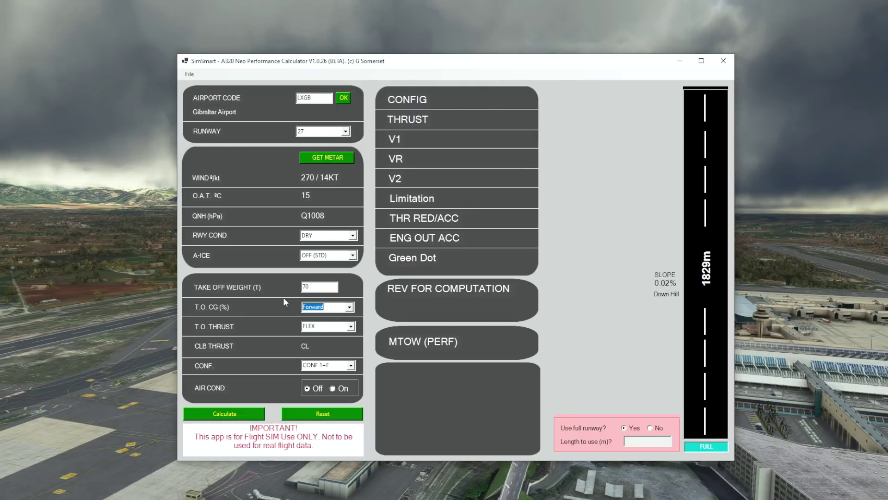
{"action": "left_click", "coordinate": [226, 413]}
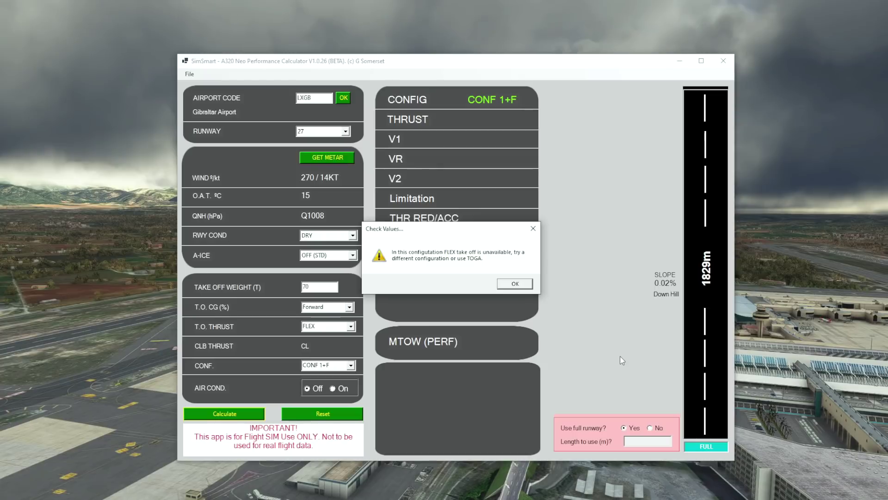
Dismiss the FLEX warning and recalculate with TOGA and CONF 3: V-speeds 126/130/134, MTOW 75000 kg.
{"action": "left_click", "coordinate": [527, 282]}
{"action": "left_click", "coordinate": [351, 326]}
{"action": "left_click", "coordinate": [349, 343]}
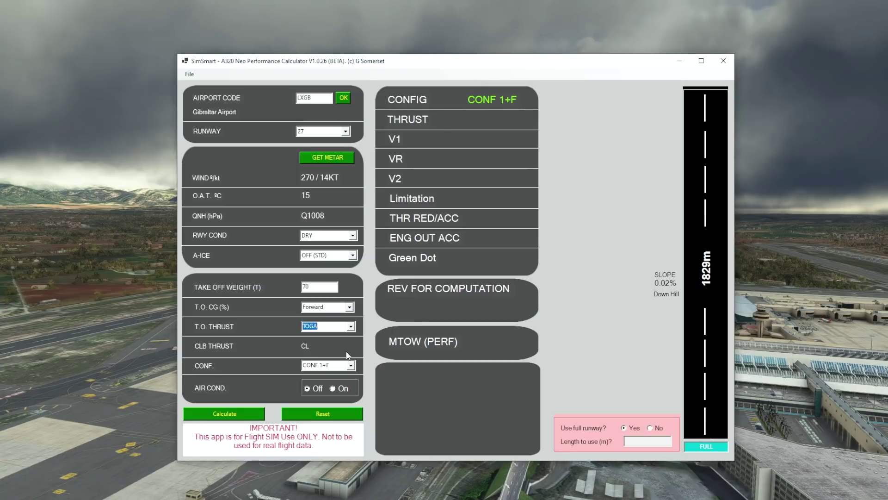
{"action": "left_click", "coordinate": [351, 365]}
{"action": "left_click", "coordinate": [336, 389]}
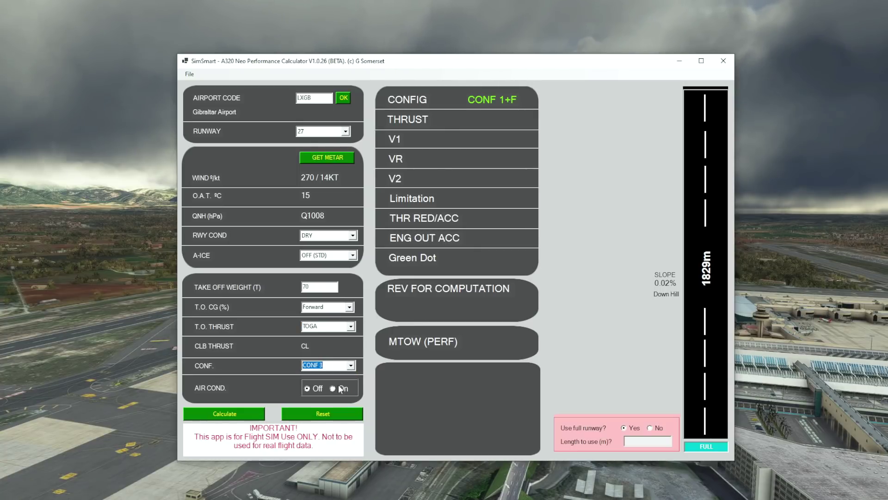
{"action": "left_click", "coordinate": [227, 415]}
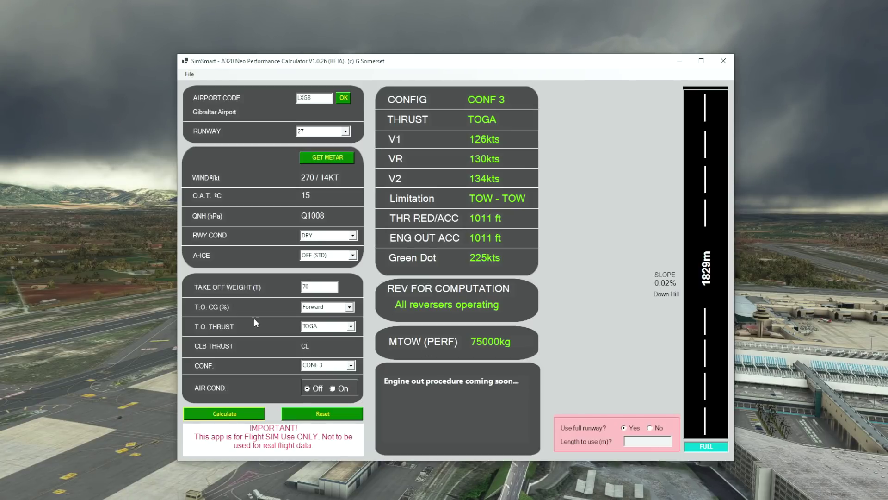
Try take-off weights of 77 t (too heavy) and 60 t, then recalculate at 68 t.
{"action": "left_click", "coordinate": [316, 285]}
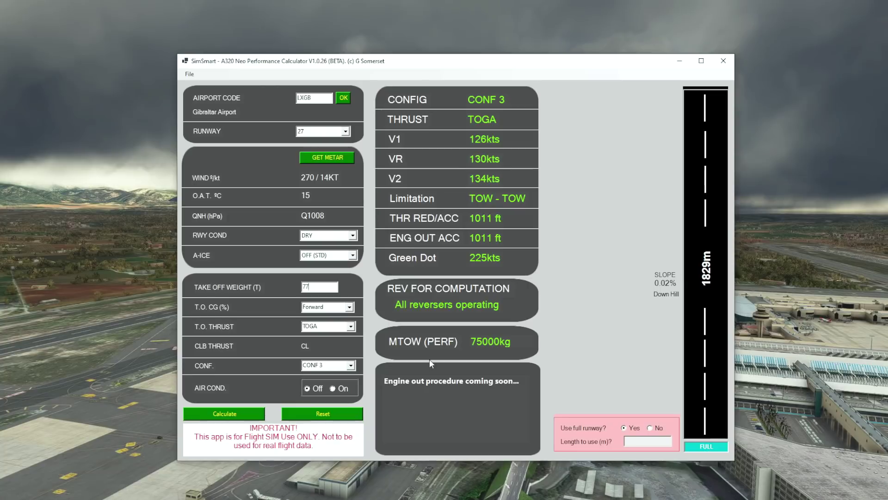
{"action": "left_click", "coordinate": [240, 414]}
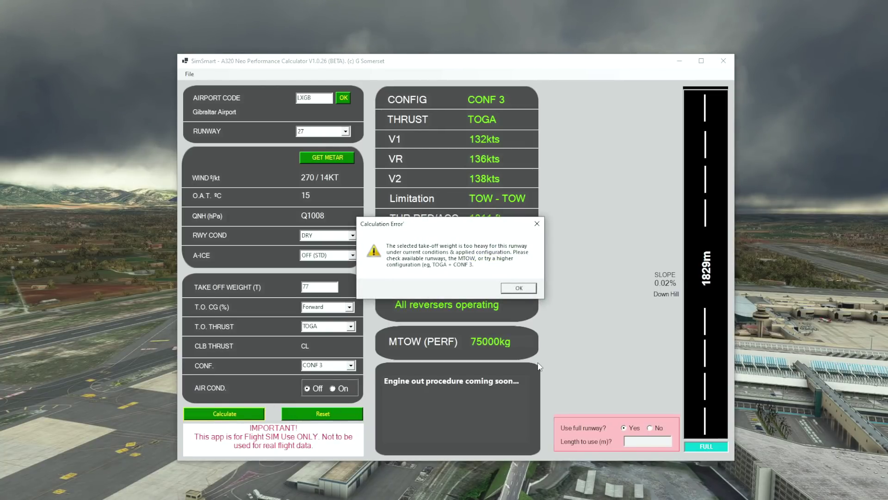
{"action": "left_click", "coordinate": [519, 288]}
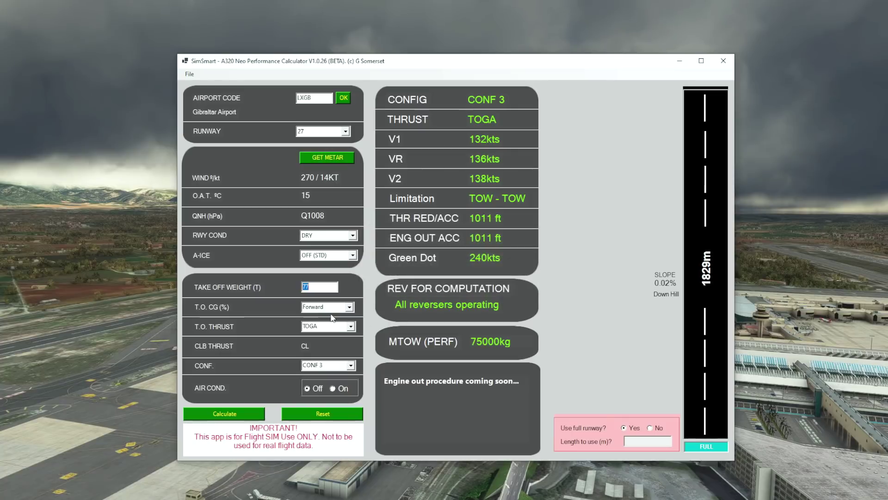
{"action": "type", "text": "60"}
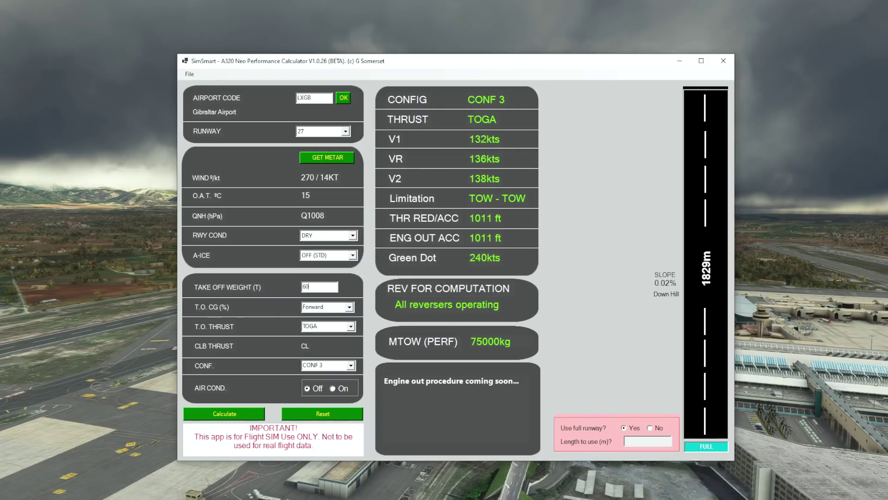
{"action": "left_click", "coordinate": [230, 419]}
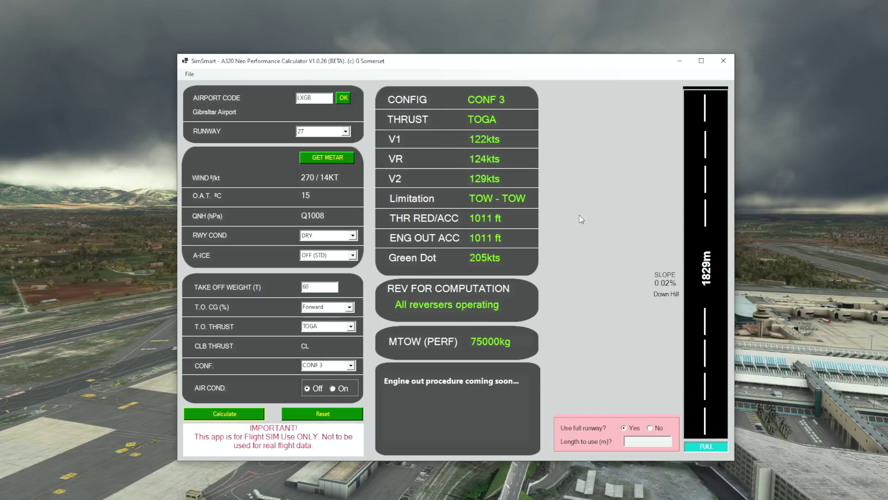
{"action": "left_click", "coordinate": [231, 420]}
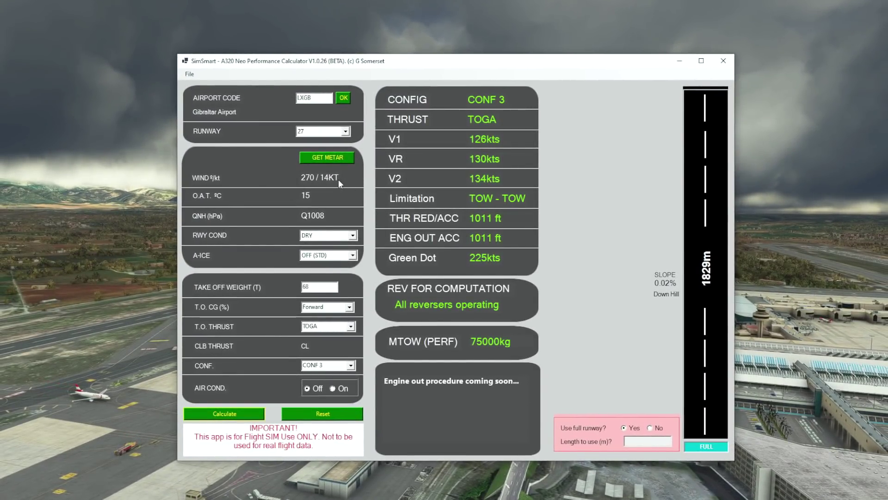
Select runway 9 and recalculate the take-off performance.
{"action": "left_click", "coordinate": [324, 131]}
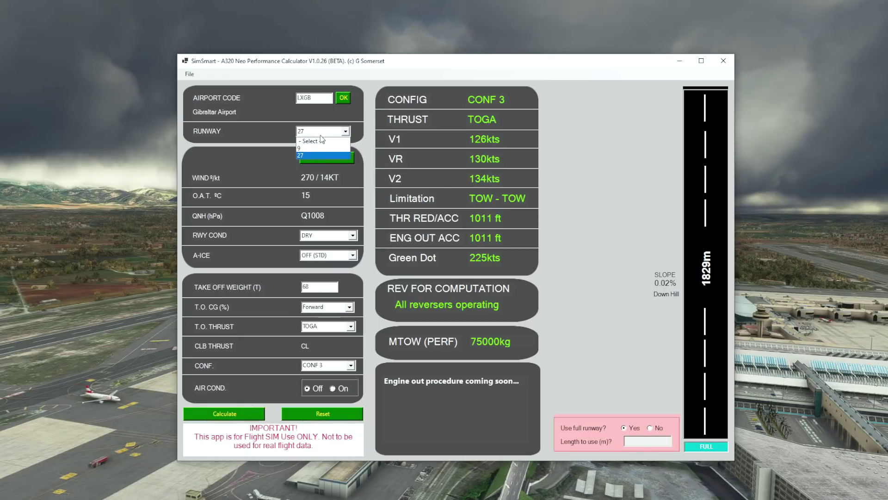
{"action": "left_click", "coordinate": [312, 148]}
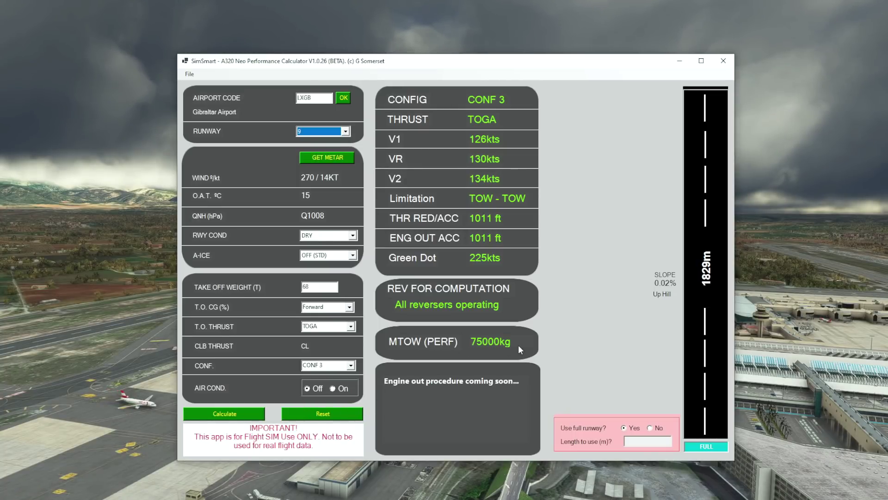
{"action": "left_click", "coordinate": [243, 413]}
{"action": "left_click", "coordinate": [244, 414]}
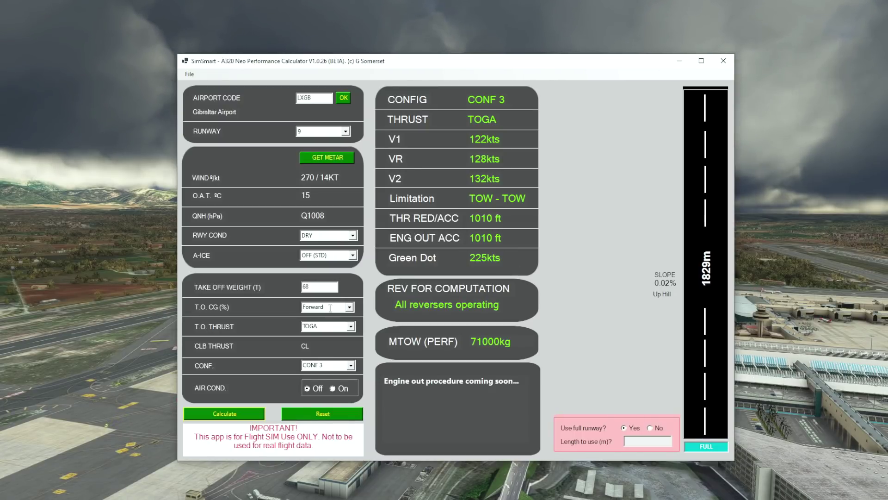
Recalculate with CONF 2, then CONF 1+F, giving 118/127/134 kts and MTOW 70000 kg.
{"action": "left_click", "coordinate": [350, 366]}
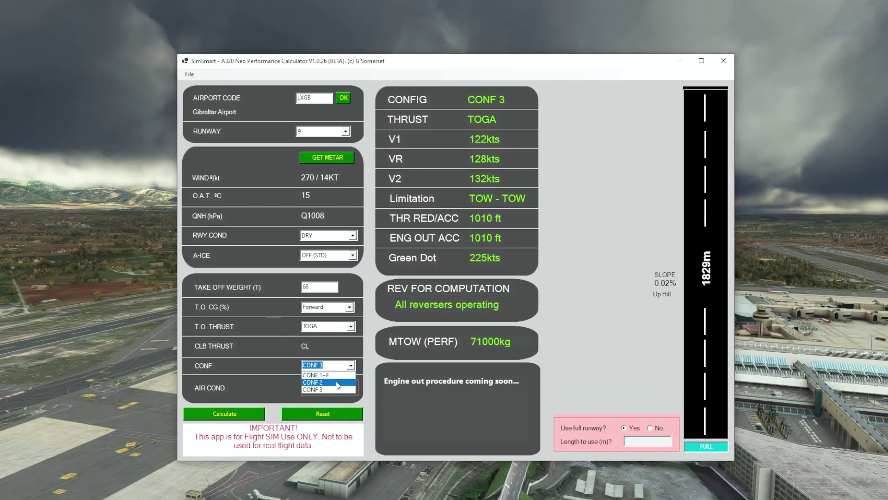
{"action": "left_click", "coordinate": [337, 384]}
{"action": "left_click", "coordinate": [249, 414]}
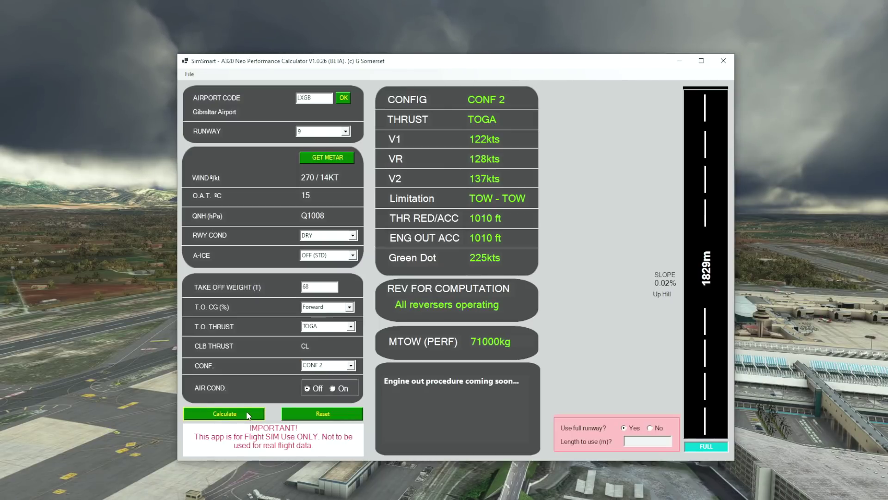
{"action": "left_click", "coordinate": [343, 363]}
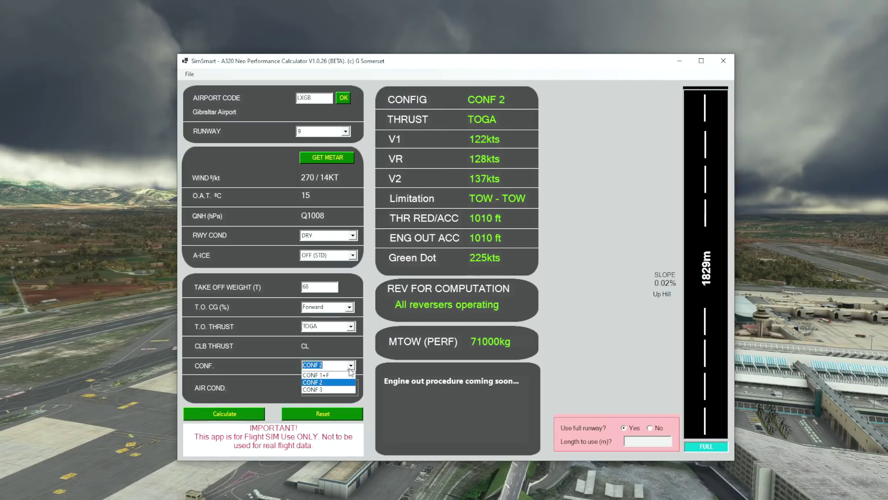
{"action": "left_click", "coordinate": [329, 370]}
{"action": "left_click", "coordinate": [238, 416]}
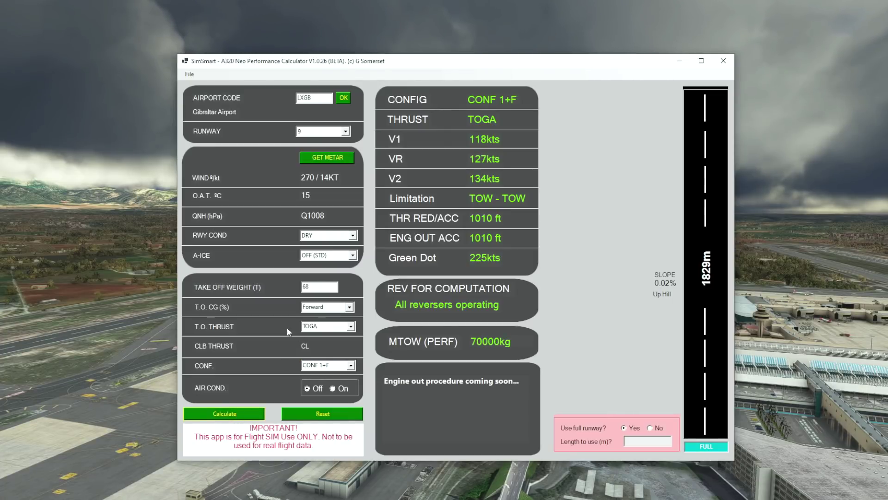